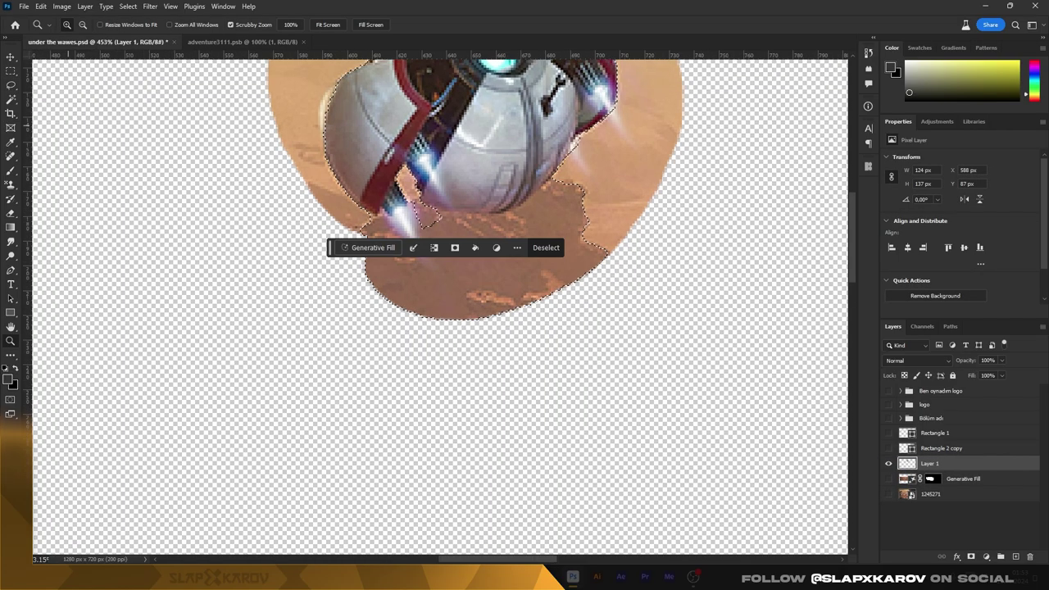
# - Set the '#1' text's Gradient Overlay stop colour to white in the Color Picker
pyautogui.scroll(-2, 483, 246)
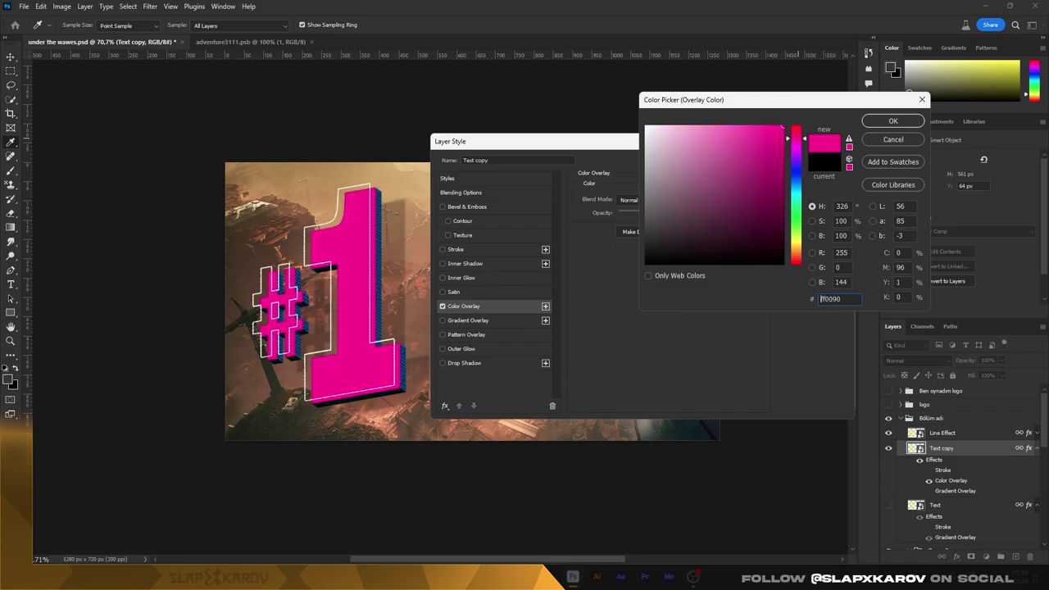
# - Set the '#1' Color Overlay to hex 00ffd8 and collapse the Group 3 layer group
pyautogui.write('00ffd8')
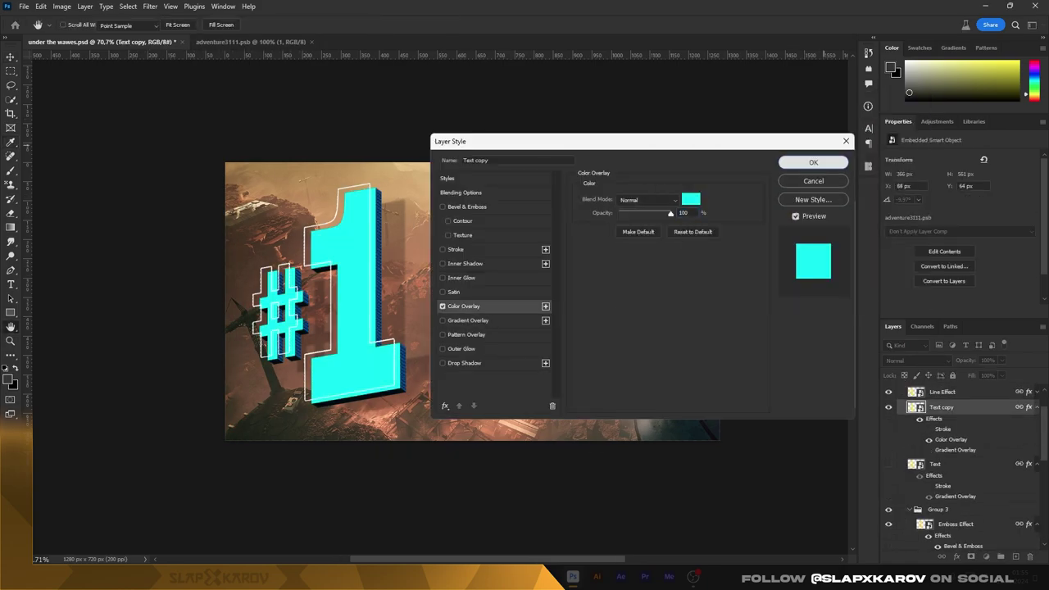
pyautogui.scroll(-1, 942, 459)
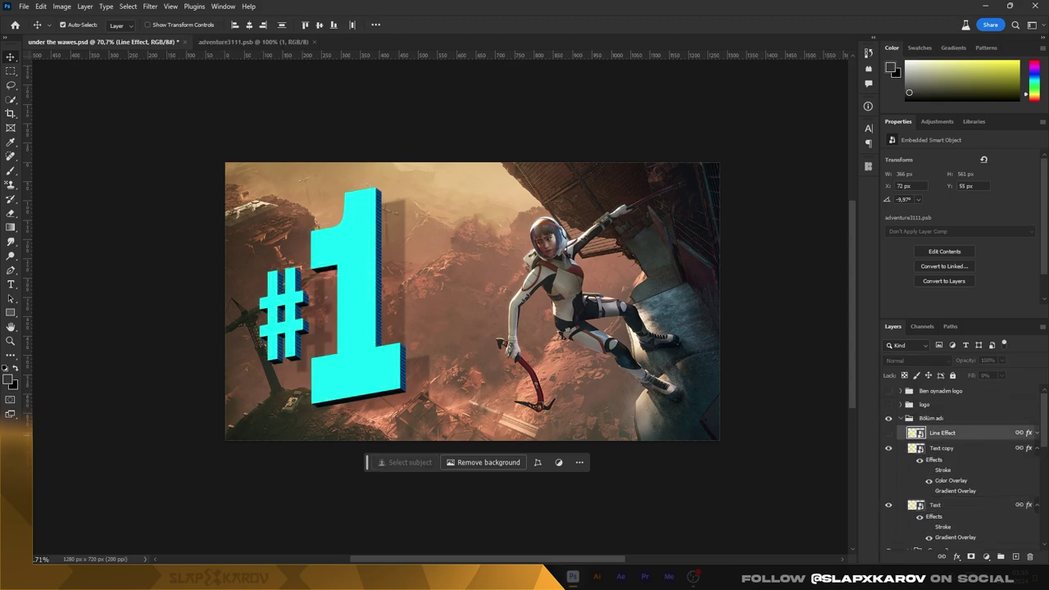
pyautogui.click(943, 468)
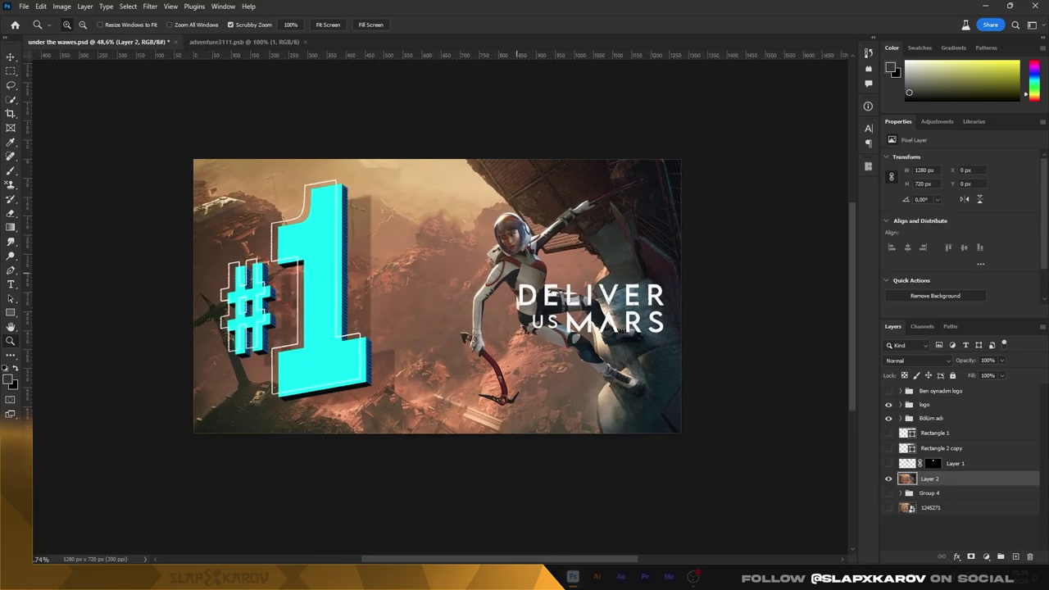
# - Scale up the astronaut background layer and shift it left, exposing empty space on the right
pyautogui.moveTo(189, 157)
pyautogui.mouseDown()
pyautogui.moveTo(111, 114)
pyautogui.moveTo(33, 103)
pyautogui.mouseUp()
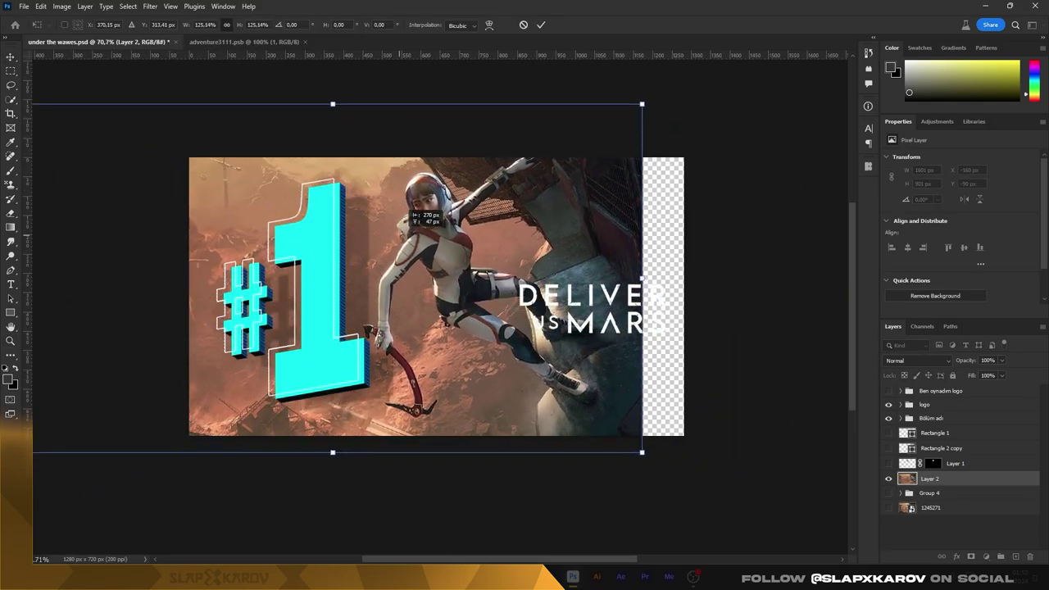
pyautogui.moveTo(644, 103); pyautogui.dragTo(564, 137)
pyautogui.press('Return')
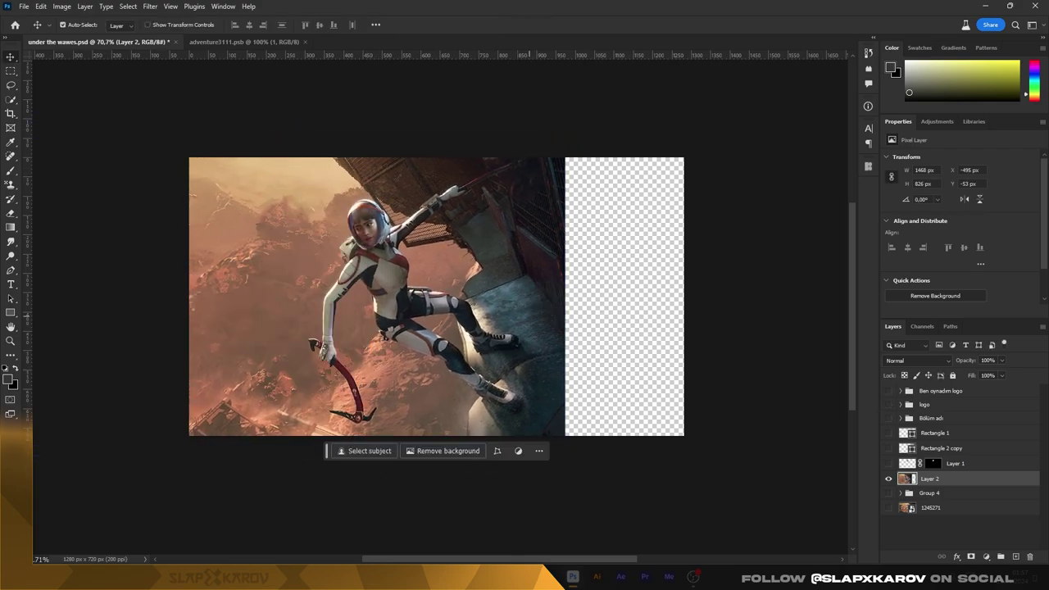
# - Hide the Bölüm adı '#1' group, nudge the scene left, and generate fill for the empty strip
pyautogui.moveTo(27, 184); pyautogui.dragTo(344, 184)
pyautogui.click(889, 418)
pyautogui.hotkey('shift', 'Left')
pyautogui.hotkey('shift', 'Left')
pyautogui.hotkey('shift', 'Left')
pyautogui.hotkey('shift', 'Left')
pyautogui.hotkey('shift', 'Left')
pyautogui.hotkey('ctrl', ';')
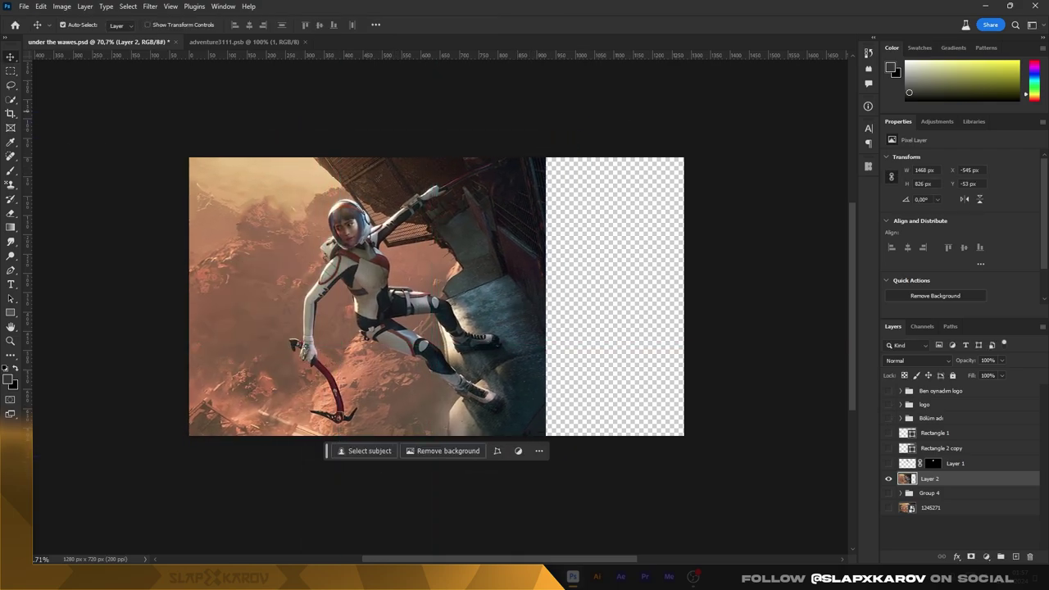
pyautogui.press('Return')
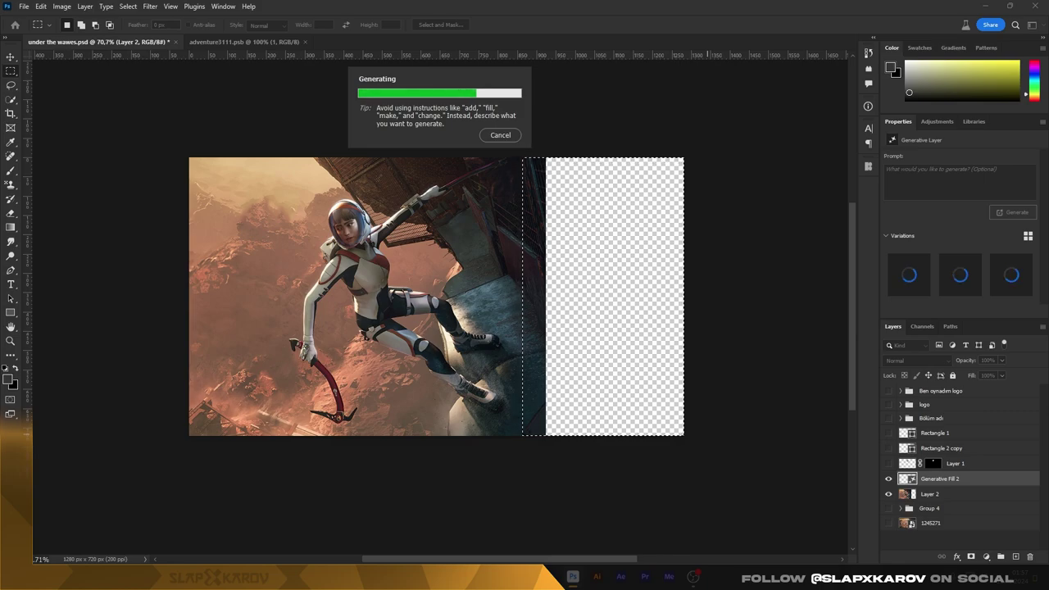
# - Try and discard several Generative Fill attempts on the strip along the scene's right edge
pyautogui.hotkey('ctrl', 'z')
pyautogui.hotkey('ctrl', 'z')
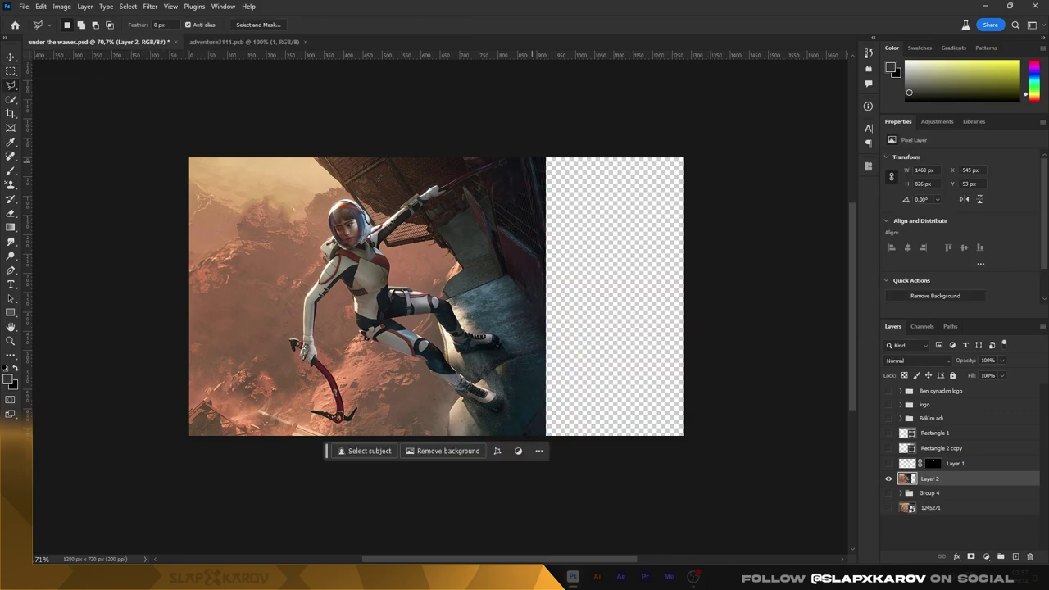
pyautogui.moveTo(558, 283); pyautogui.dragTo(547, 438)
pyautogui.press('Return')
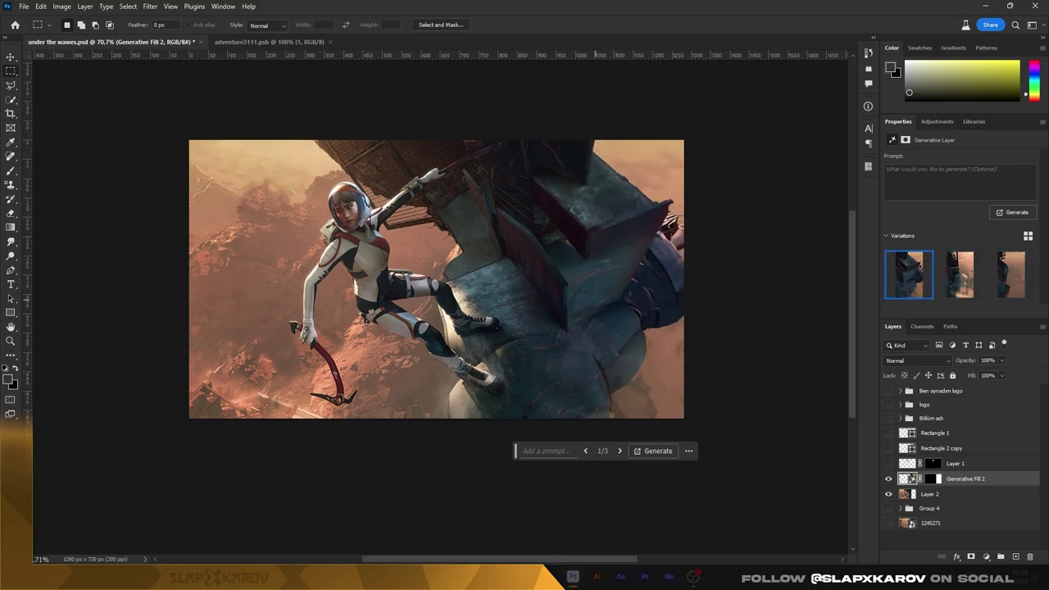
pyautogui.hotkey('ctrl', 'e')
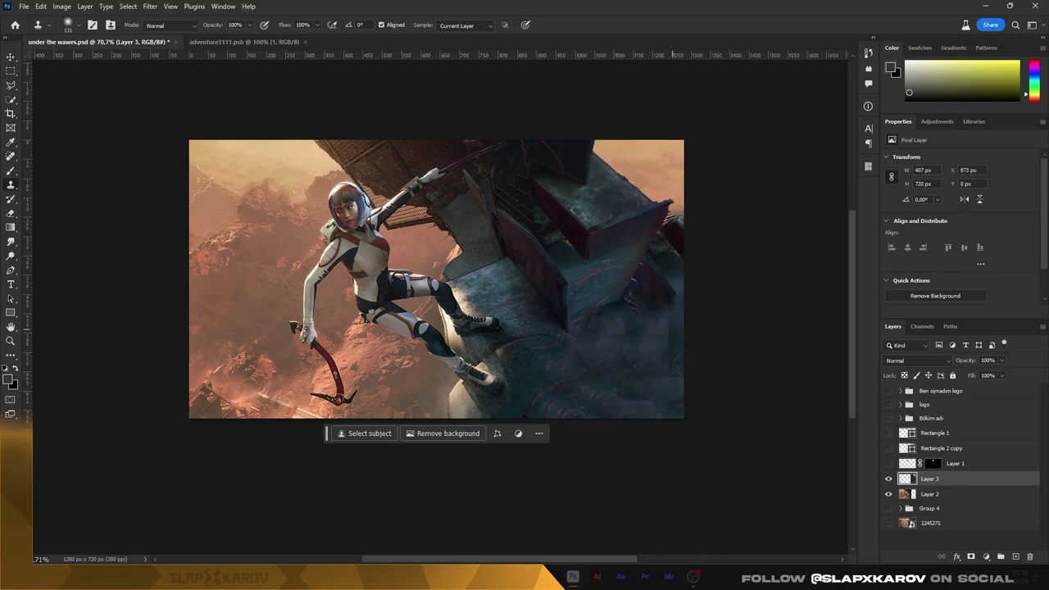
pyautogui.press('Delete')
pyautogui.press('z')
pyautogui.press('Return')
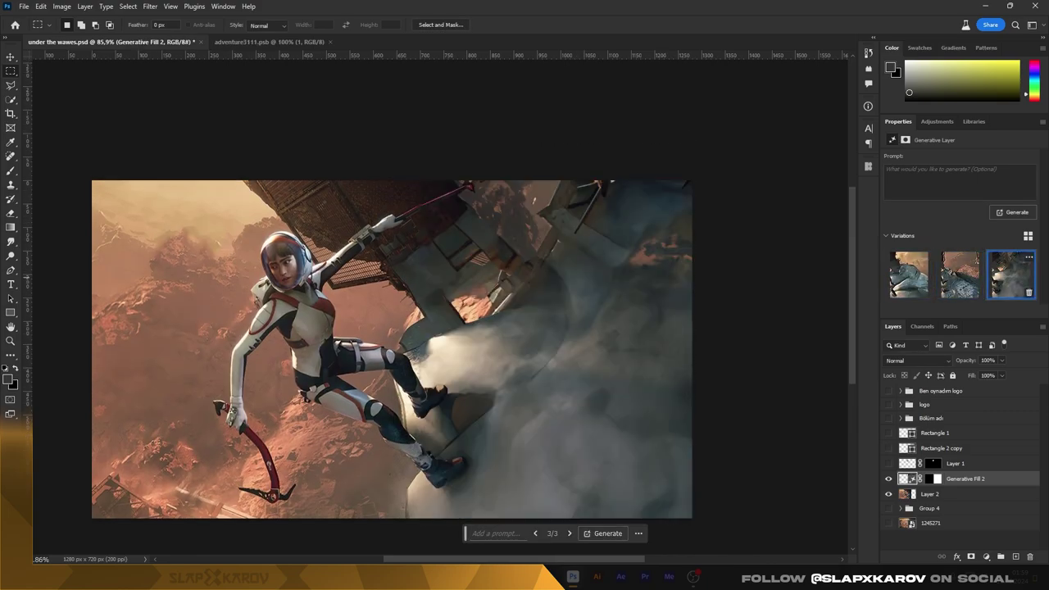
pyautogui.press('Delete')
# - Lasso the empty right side, generate Mars terrain there and in the leftover corner, then zoom in
pyautogui.press('l')
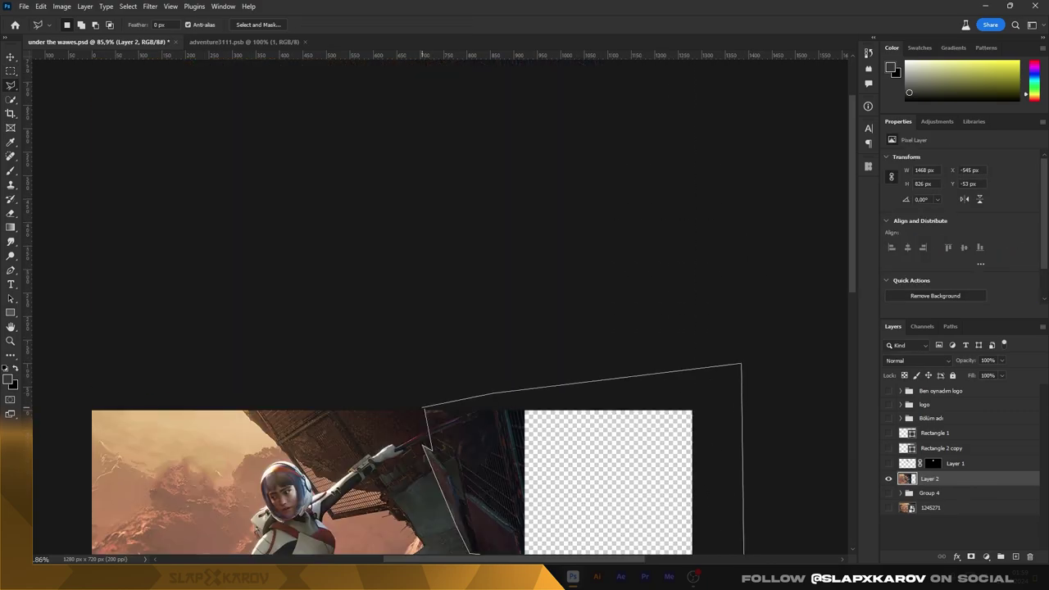
pyautogui.moveTo(469, 318); pyautogui.dragTo(672, 492)
pyautogui.press('Return')
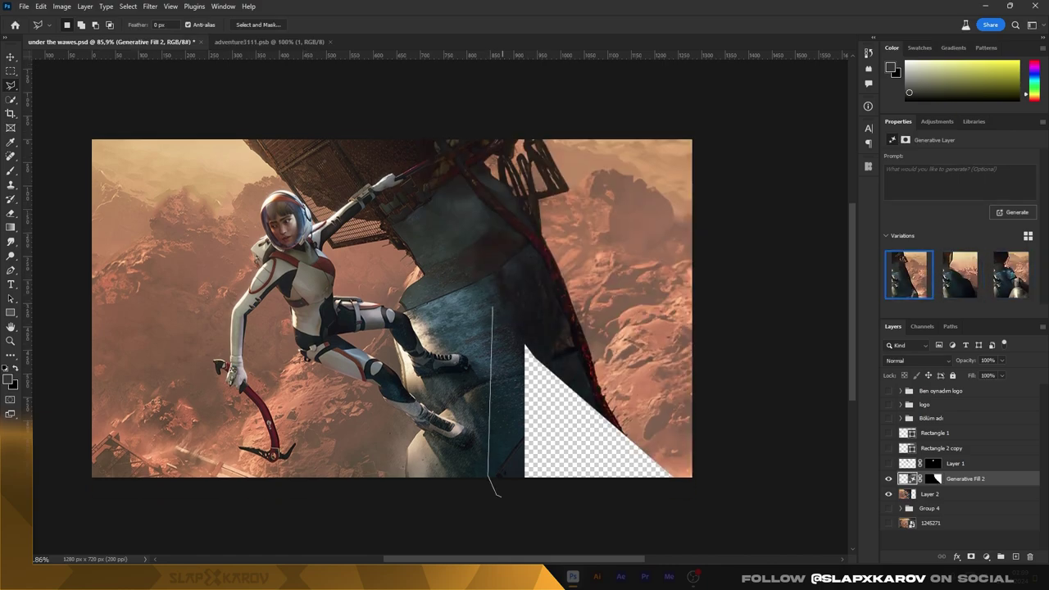
pyautogui.press('Return')
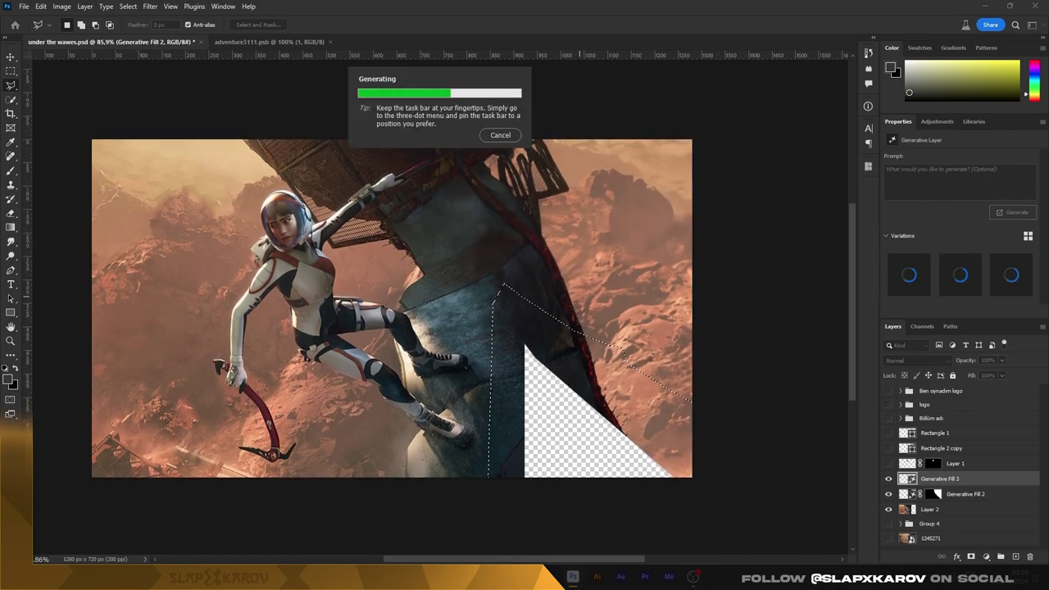
pyautogui.press('z')
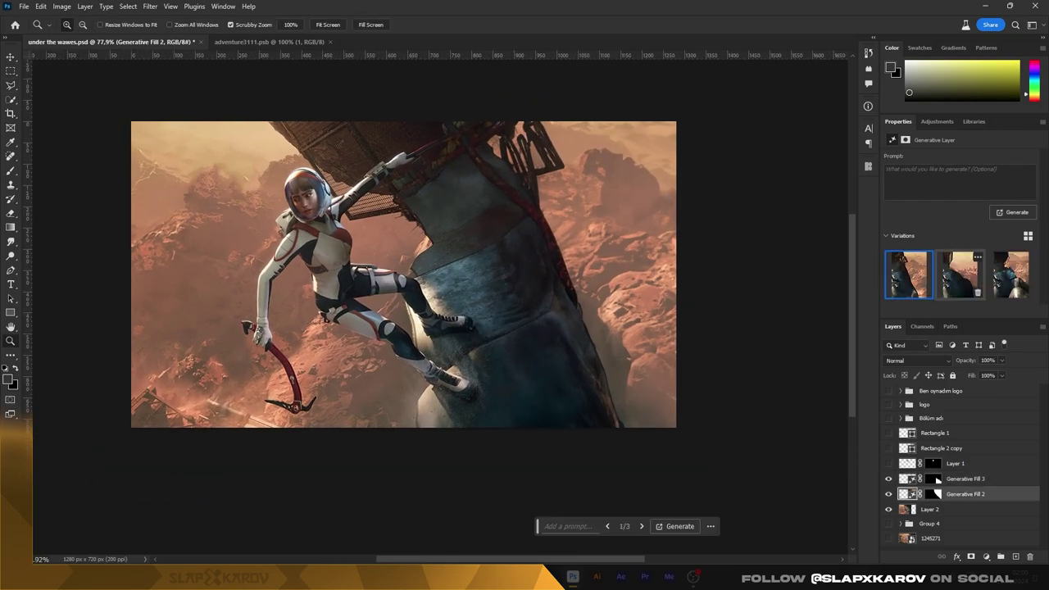
pyautogui.hotkey('alt', '[')
pyautogui.moveTo(394, 263); pyautogui.dragTo(459, 262)
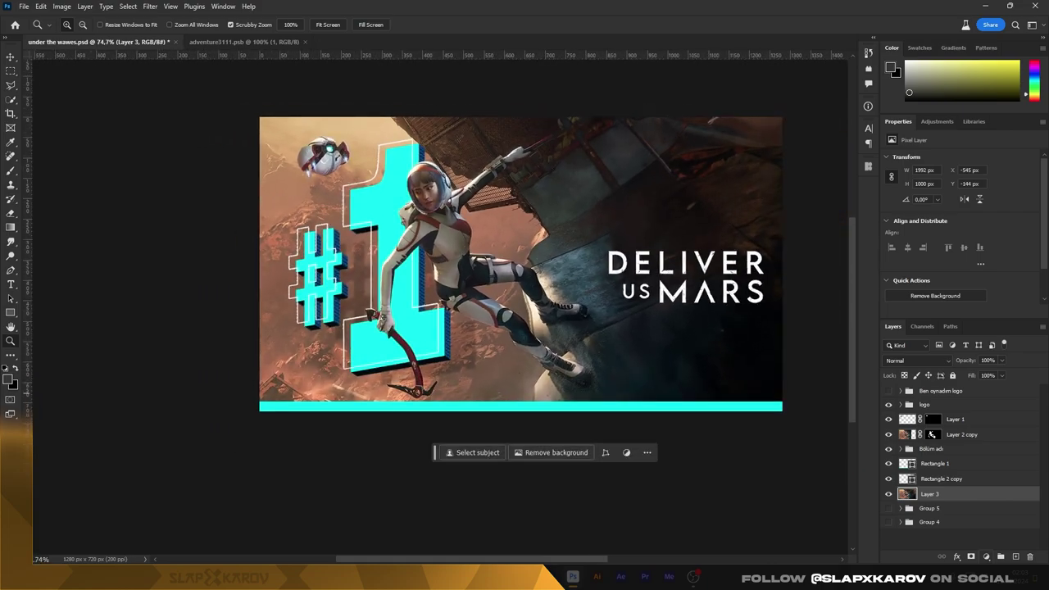
# - Paint the 40% Color Fill 1 mask with the Brush and duplicate the fill layer
pyautogui.press('b')
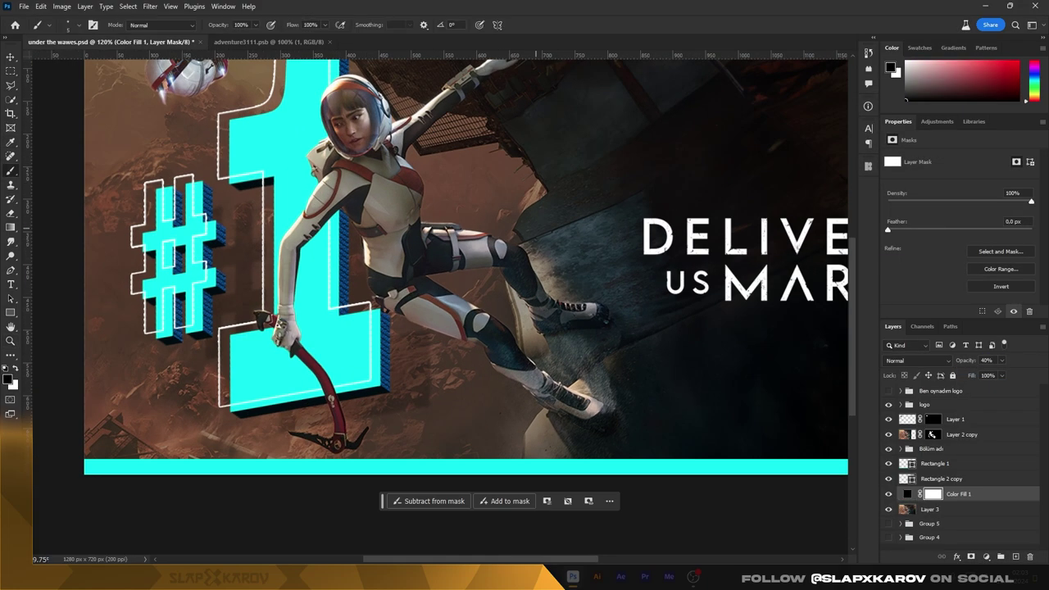
pyautogui.scroll(-3, 465, 268)
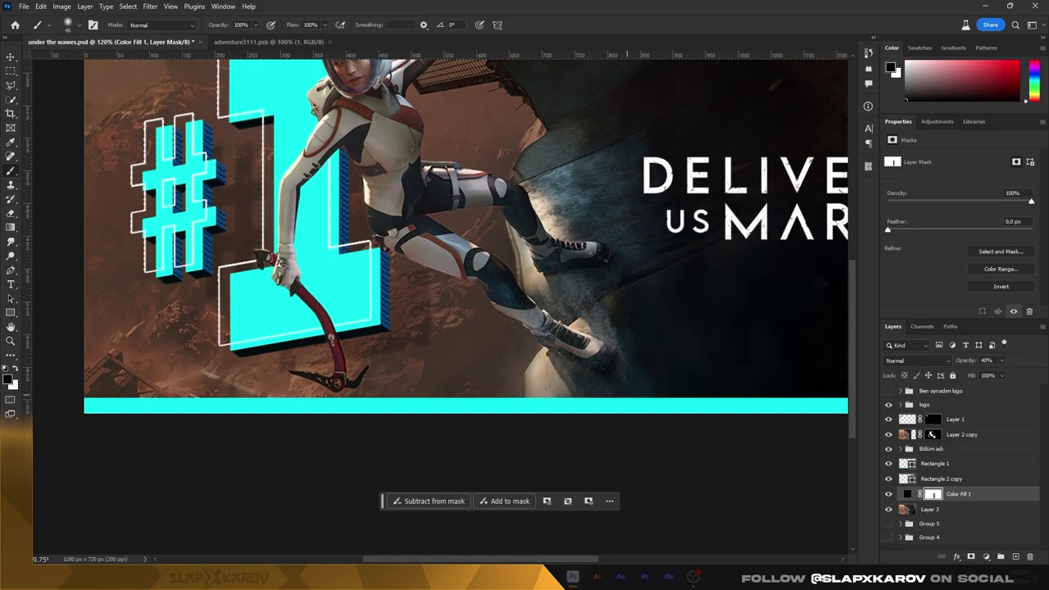
pyautogui.scroll(5, 466, 308)
pyautogui.scroll(5, 465, 308)
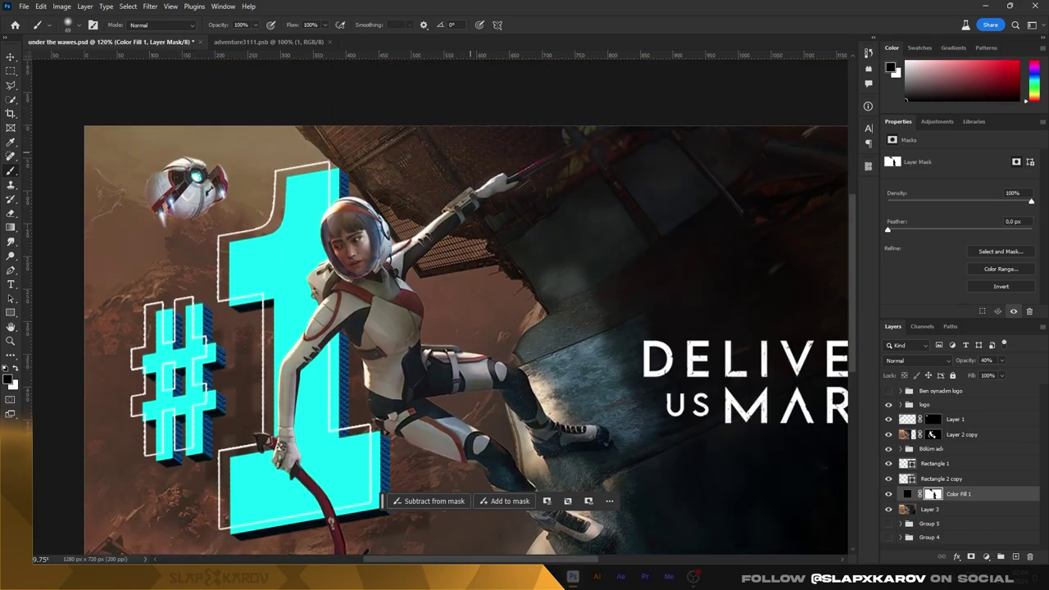
pyautogui.hotkey('ctrl', '+')
pyautogui.hotkey('ctrl', 'j')
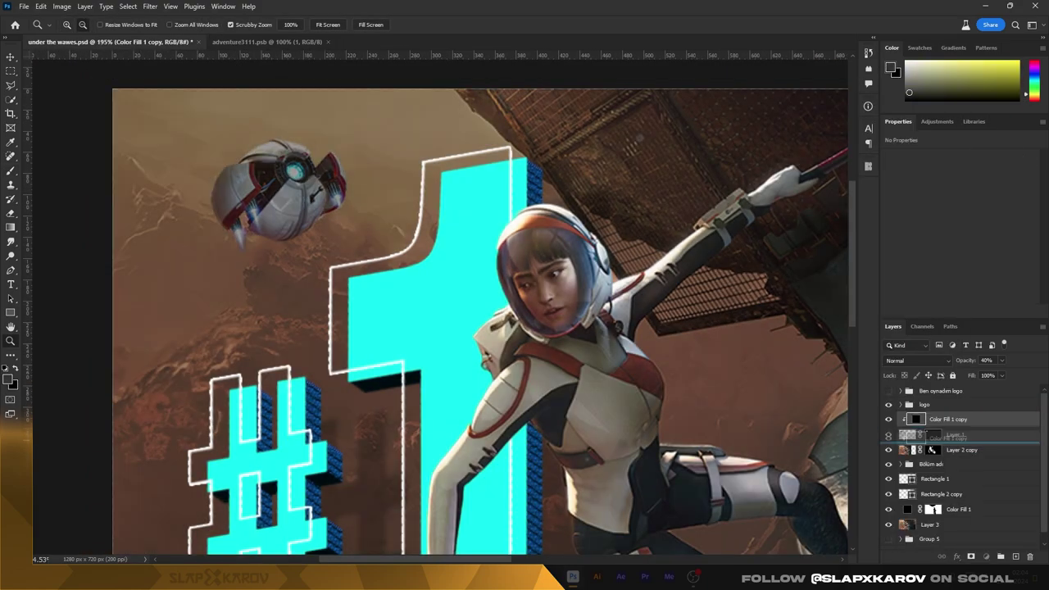
# - Copy the dark fill onto the astronaut and paint shadow on her helmet in its mask
pyautogui.moveTo(933, 436); pyautogui.dragTo(933, 444)
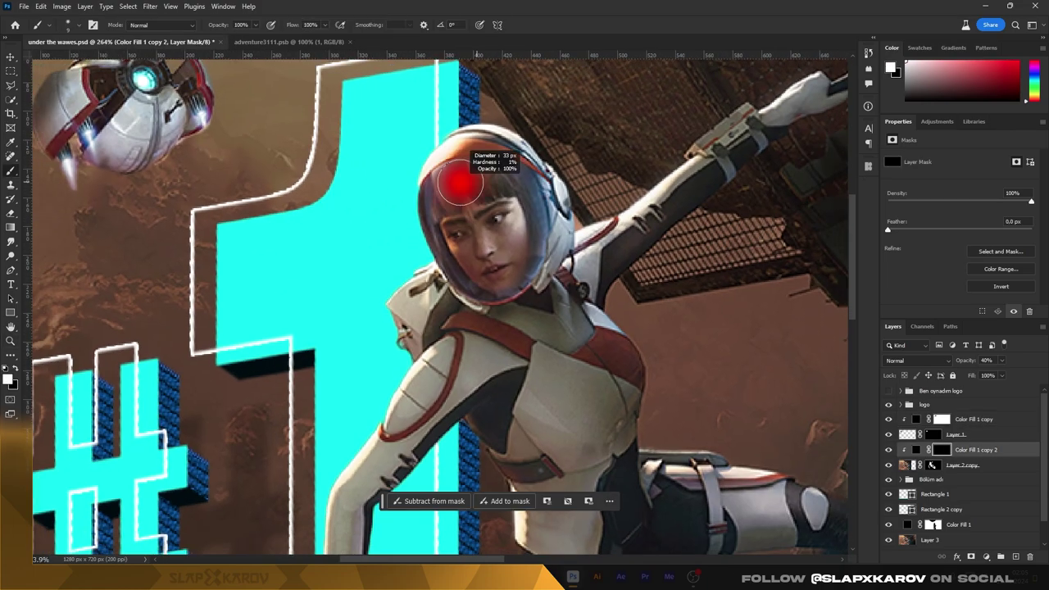
pyautogui.moveTo(618, 271); pyautogui.dragTo(496, 344)
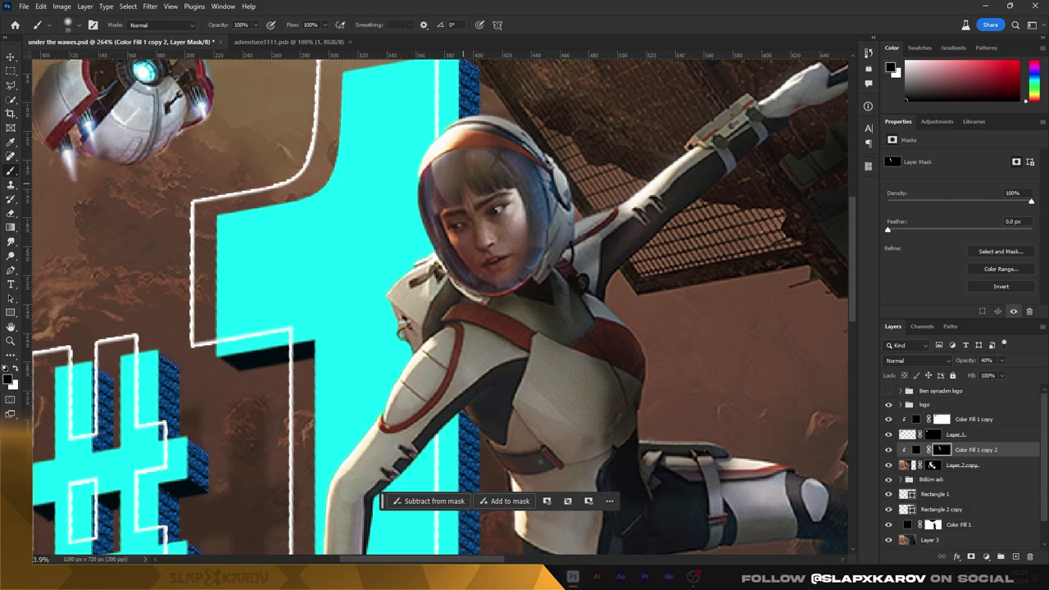
pyautogui.press('x')
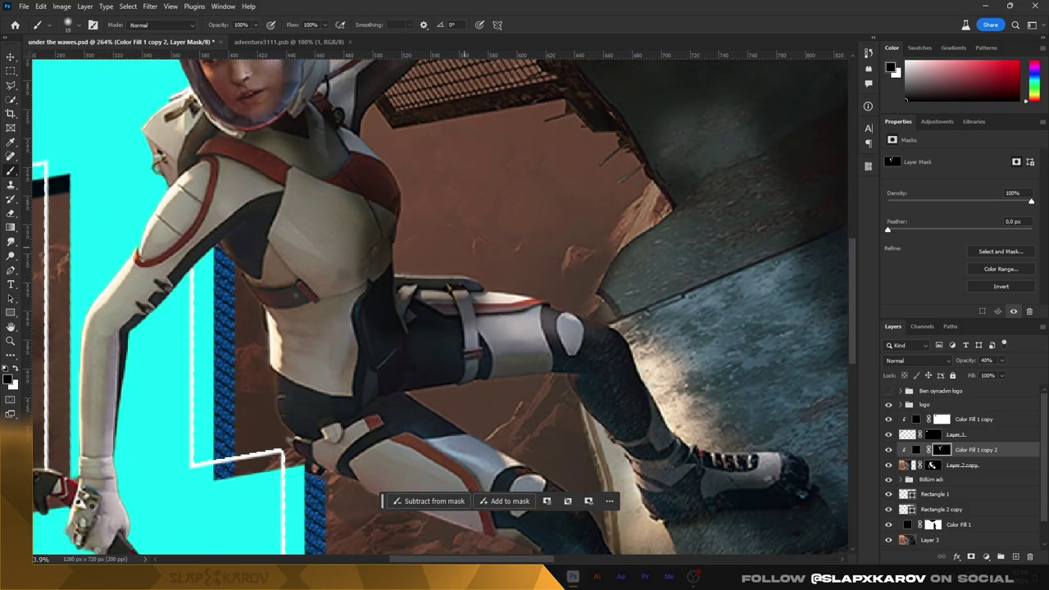
pyautogui.scroll(-5, 440, 304)
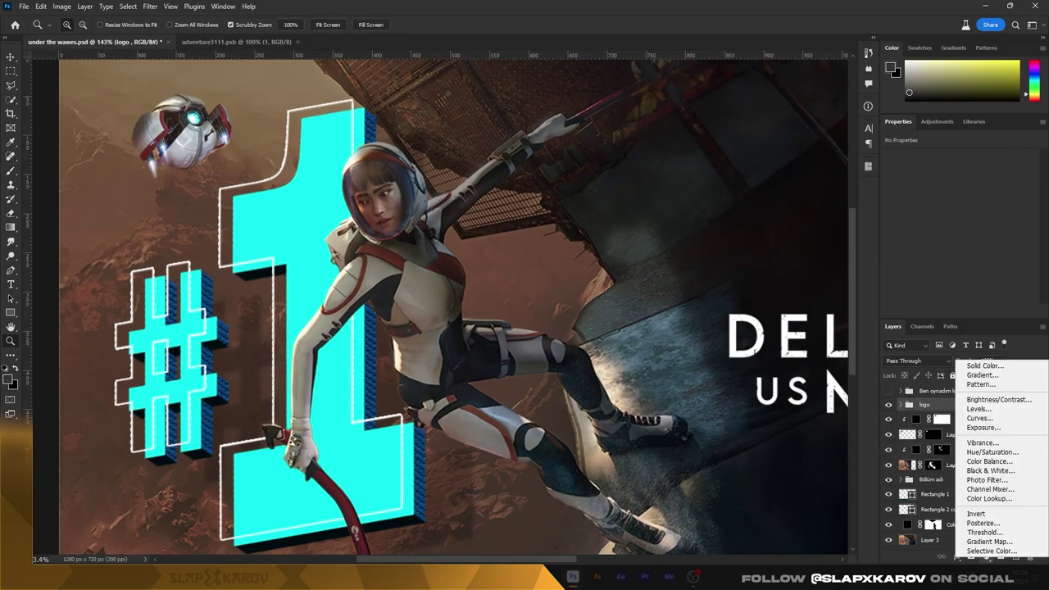
# - Add a +0.76 Exposure layer with an inverted black mask and switch to white for painting highlights
pyautogui.click(984, 427)
pyautogui.hotkey('ctrl', 'i')
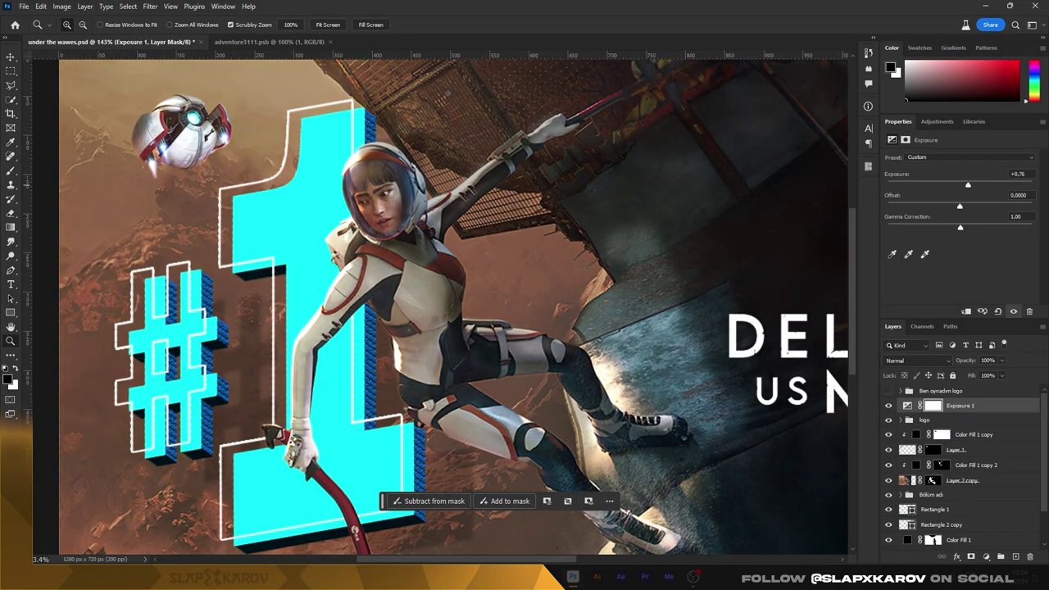
pyautogui.scroll(5, 375, 178)
pyautogui.scroll(-3, 440, 307)
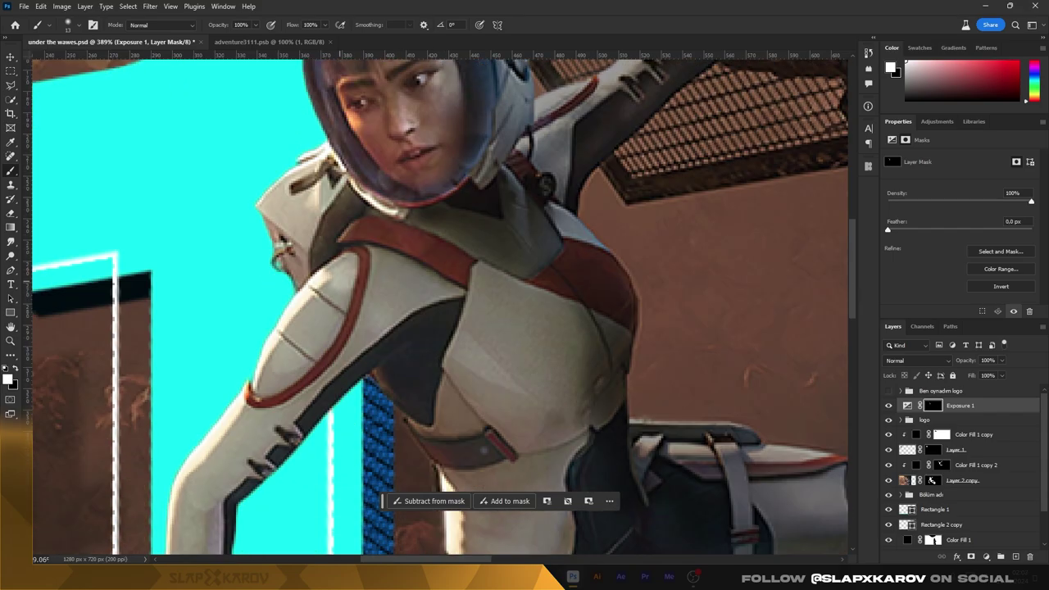
pyautogui.scroll(-3, 440, 307)
pyautogui.scroll(-2, 440, 308)
pyautogui.scroll(-2, 440, 308)
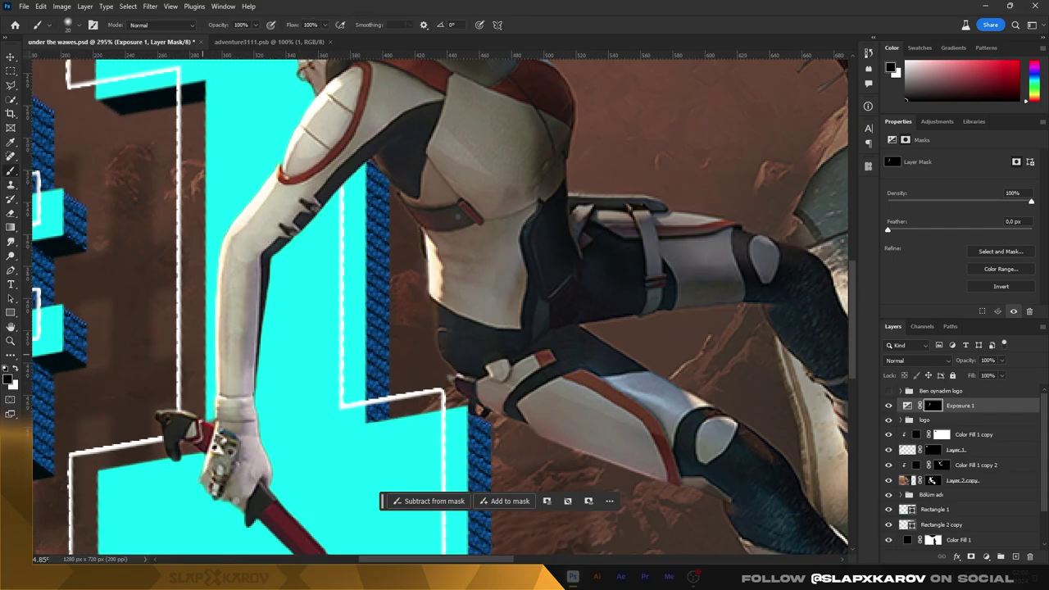
pyautogui.scroll(-5, 440, 307)
pyautogui.scroll(5, 142, 152)
pyautogui.press('x')
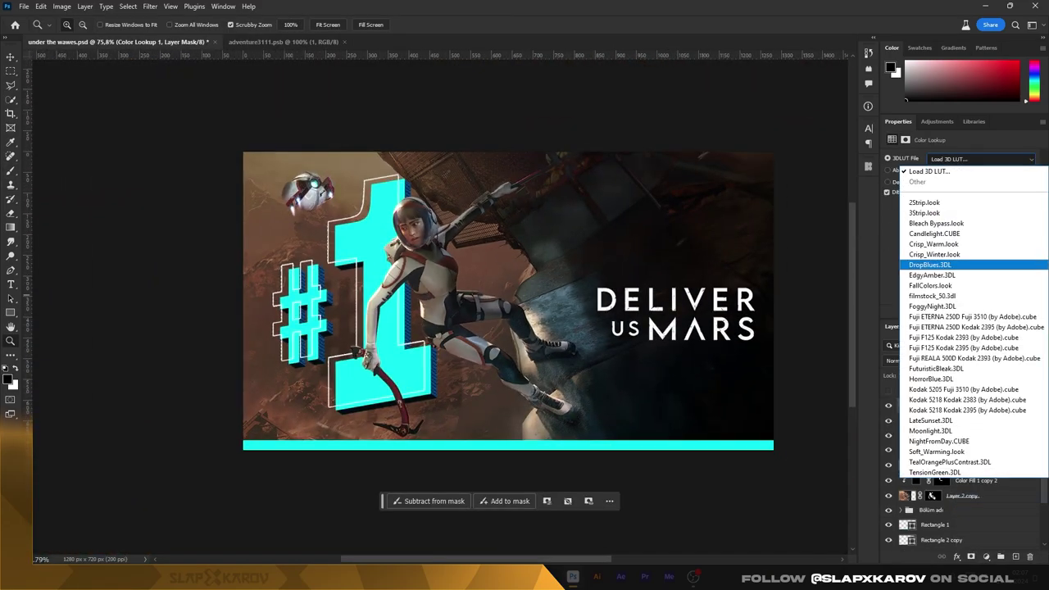
# - Apply the Fuji ETERNA 250D Kodak 2395 LUT and move it down above Color Fill 1
pyautogui.click(931, 265)
pyautogui.press('Delete')
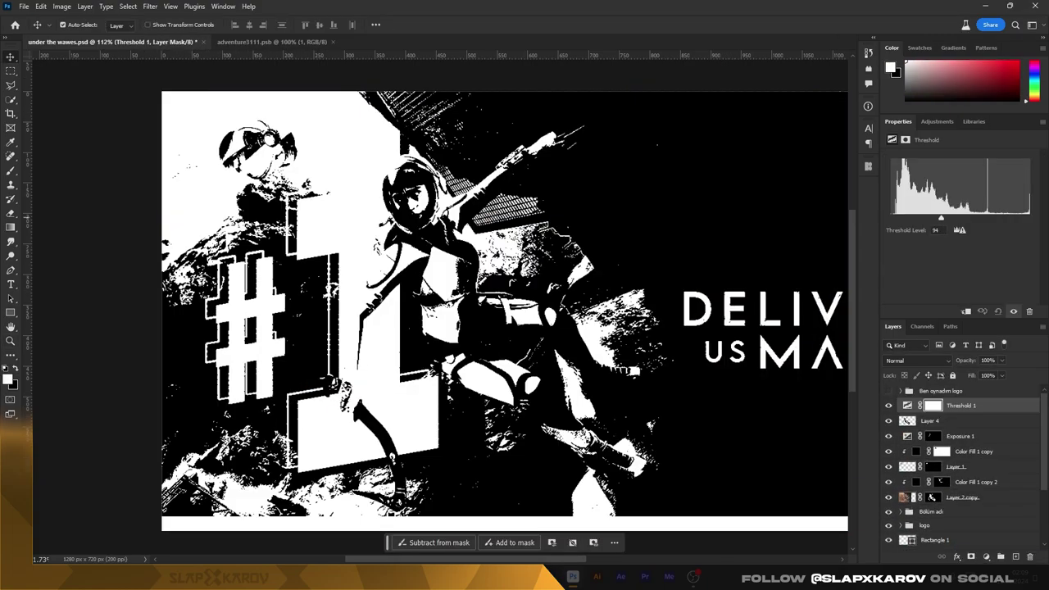
# - Threshold the stamped layer at 249, then save a copy with '-mars' added to the name
pyautogui.moveTo(941, 218); pyautogui.dragTo(1026, 218)
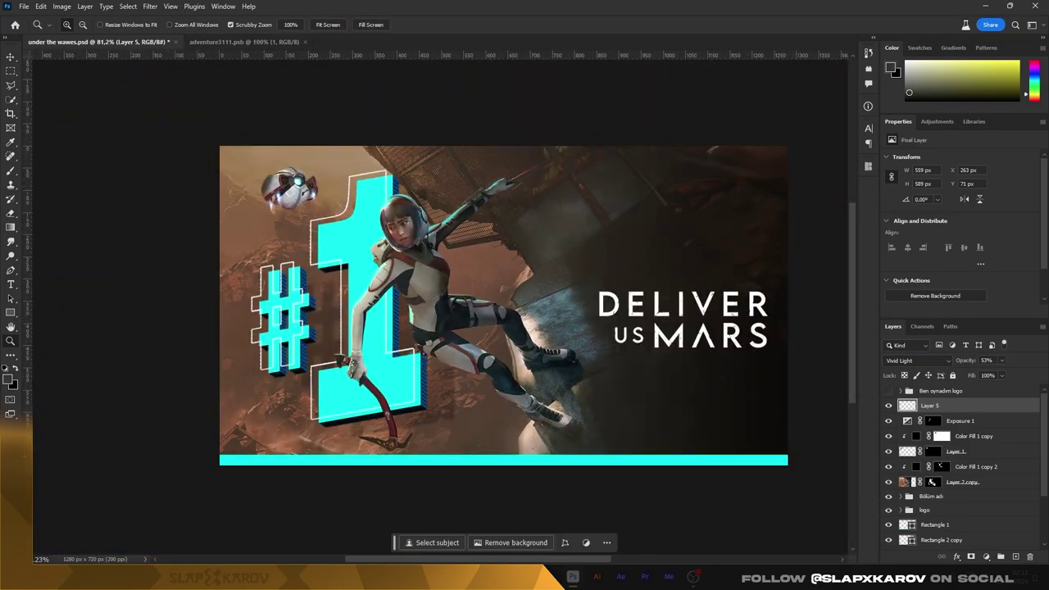
pyautogui.hotkey('ctrl', 'alt', 's')
pyautogui.write('-mars')
pyautogui.press('Return')
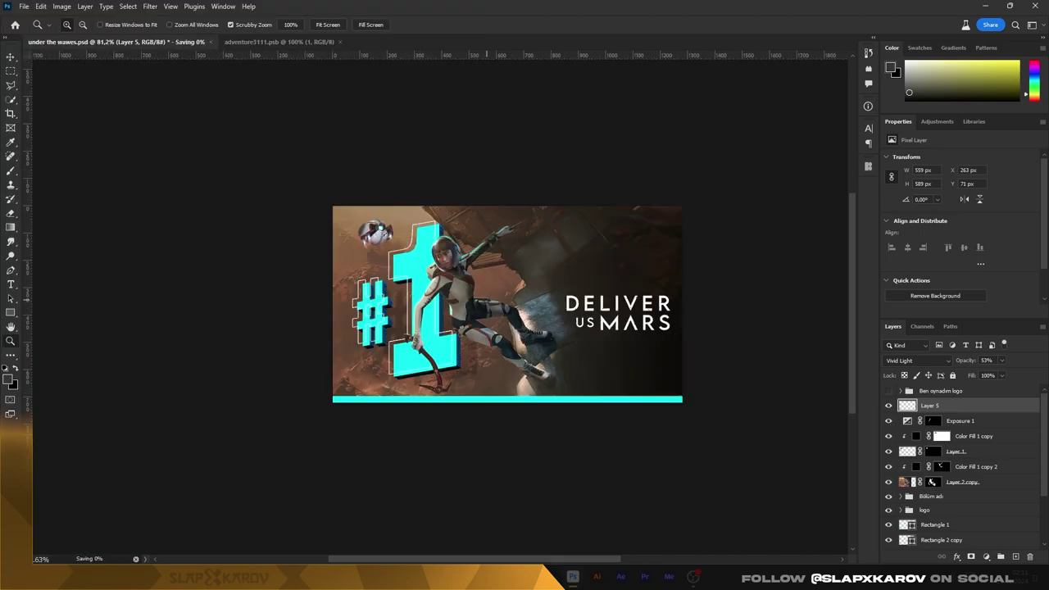